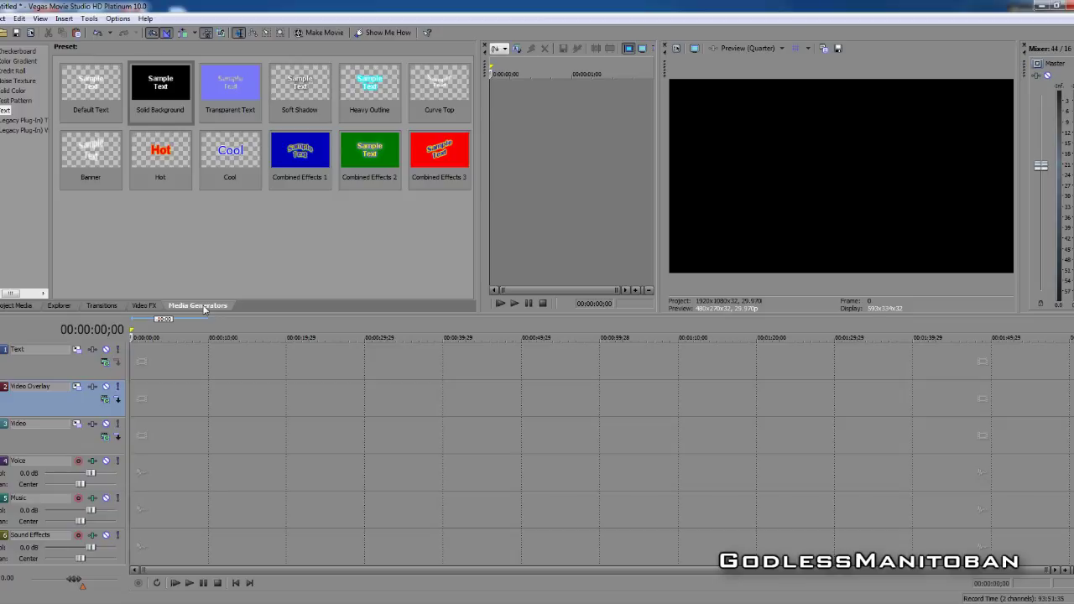
# Drag the Solid Background text preset onto the Video Overlay track
pyautogui.click(162, 87)
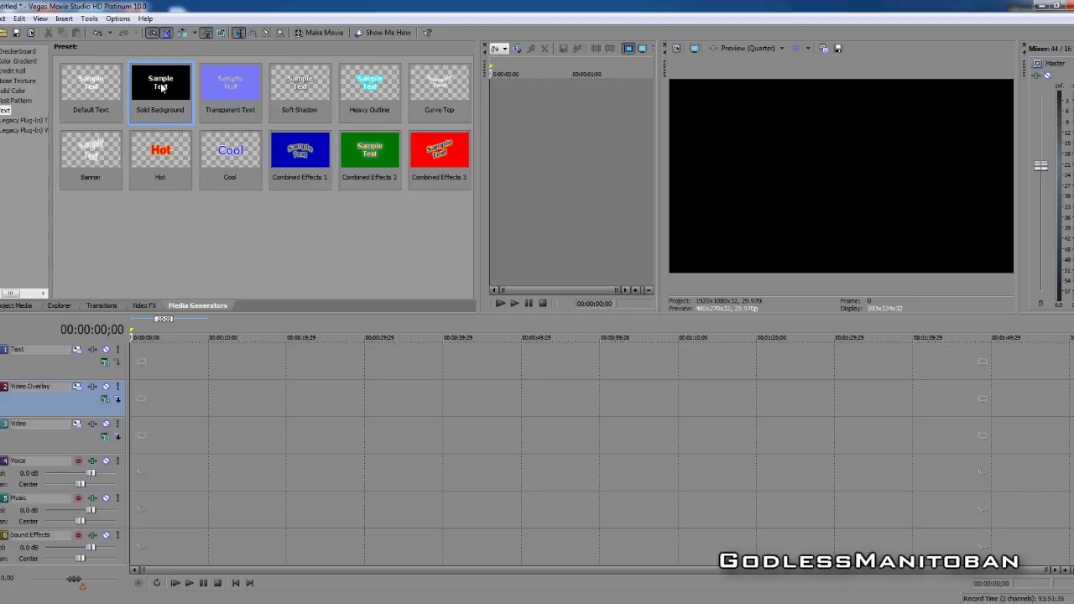
pyautogui.moveTo(162, 87); pyautogui.dragTo(135, 390)
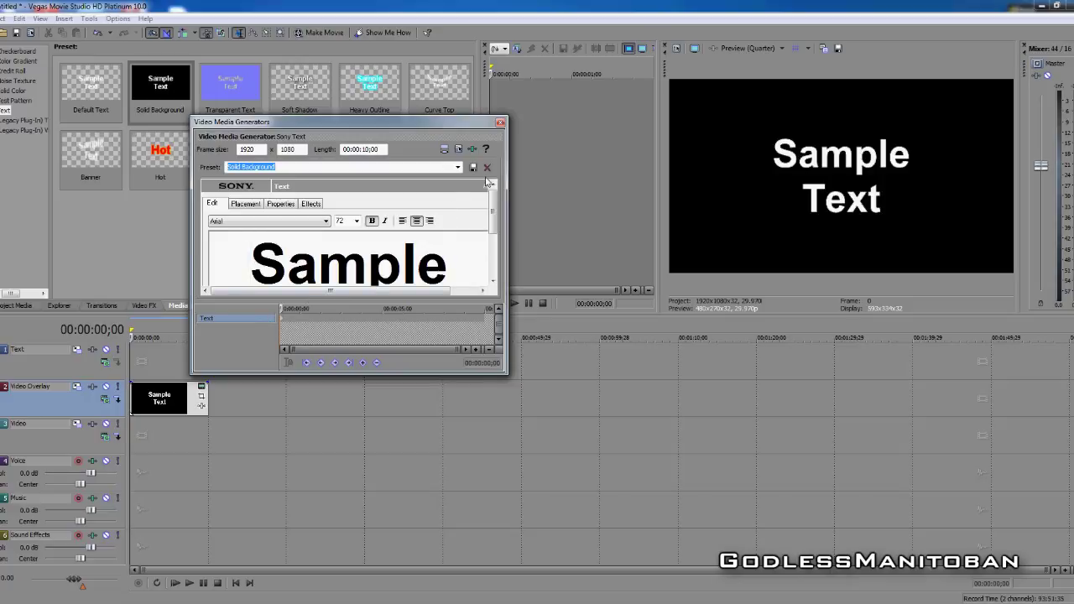
# Change the Sample Text title's length from 00:00:10;00 to 00:00:03;00 and close its settings
pyautogui.click(374, 149)
pyautogui.press('BackSpace')
pyautogui.press('BackSpace')
pyautogui.write('3')
pyautogui.click(500, 122)
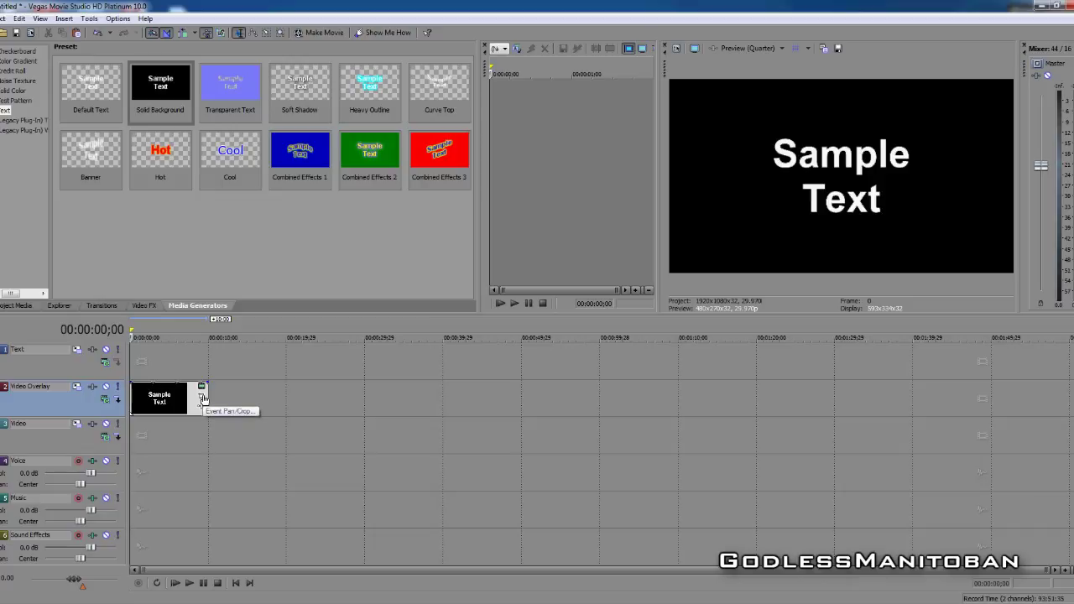
# Open Video Event Pan/Crop for the Sample Text event and move the window up and right
pyautogui.rightClick(189, 399)
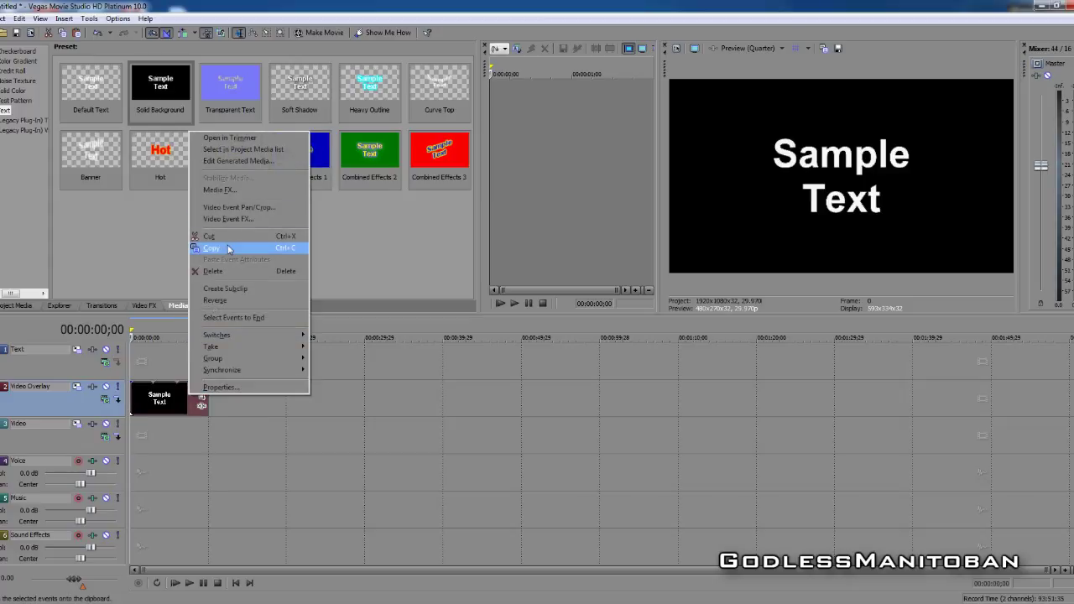
pyautogui.click(240, 208)
pyautogui.moveTo(375, 250); pyautogui.dragTo(505, 101)
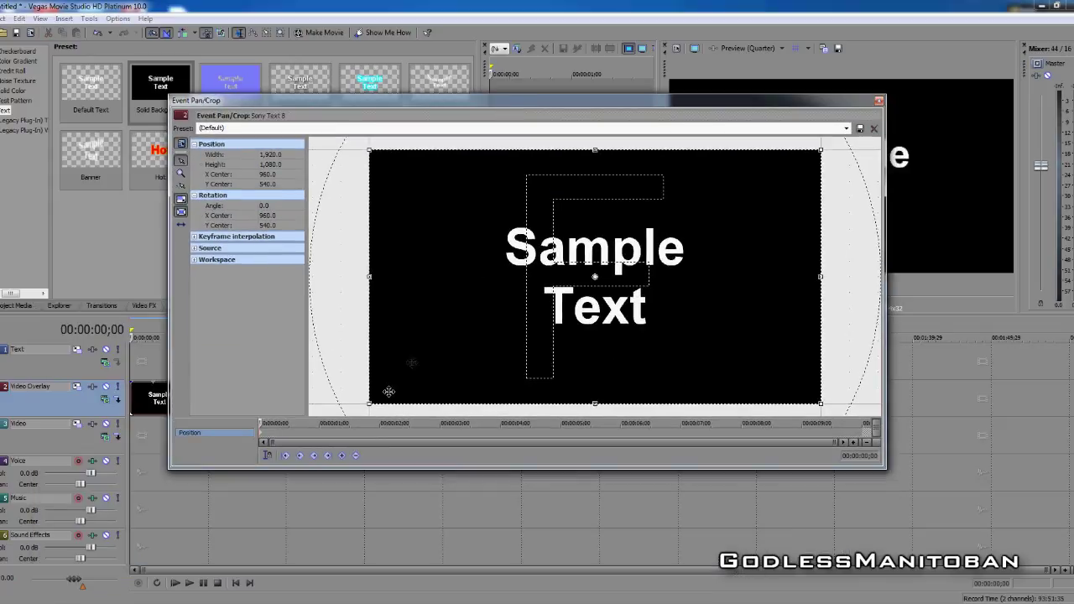
# Add a pan/crop keyframe at exactly 00:00:01;00 and select the Zoom tool
pyautogui.click(319, 429)
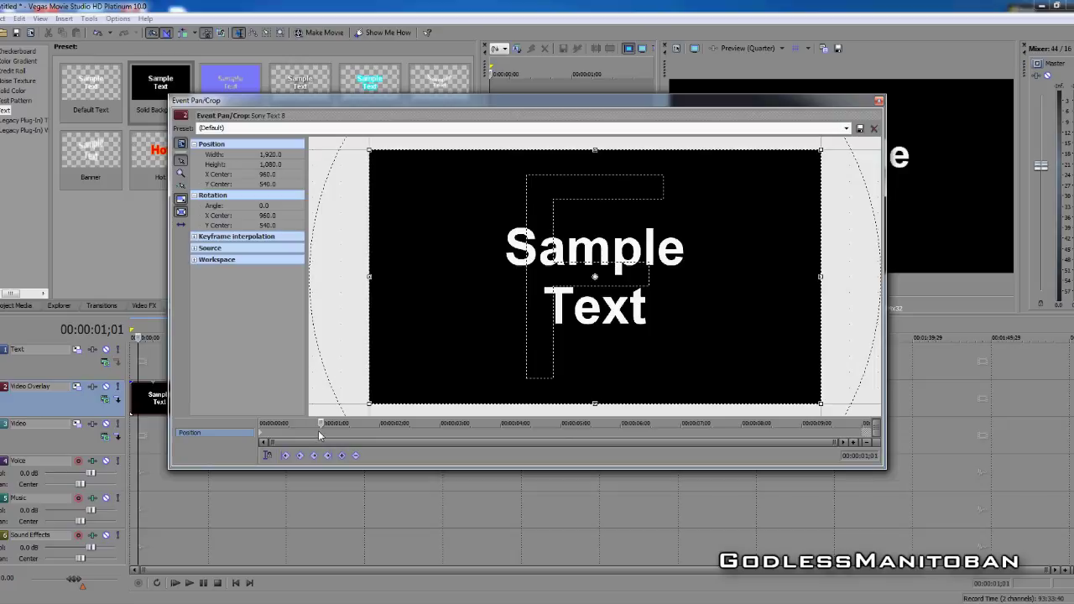
pyautogui.moveTo(320, 425); pyautogui.dragTo(318, 424)
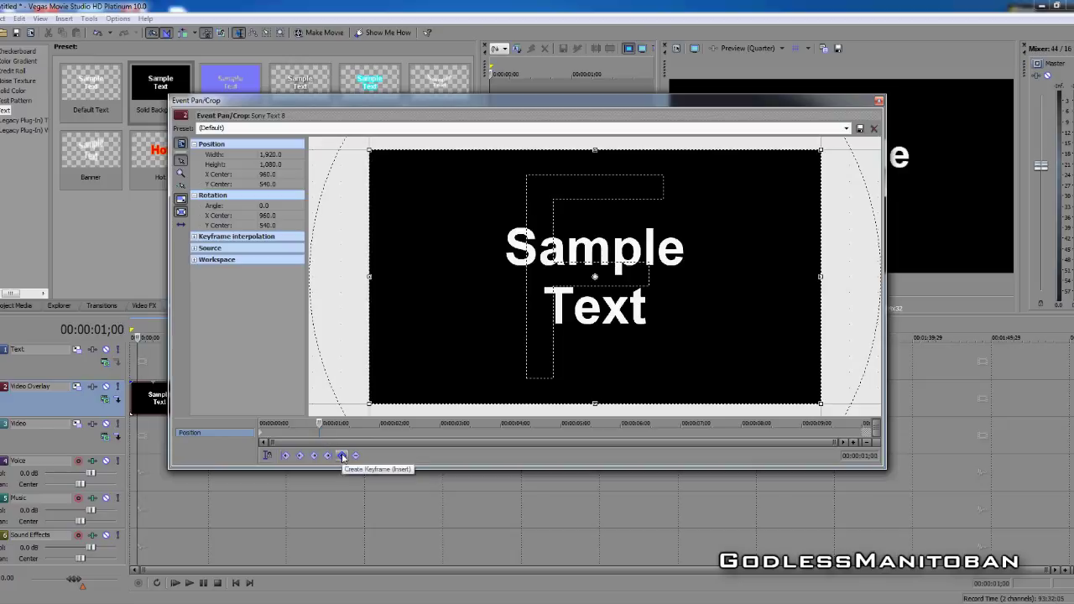
pyautogui.click(342, 456)
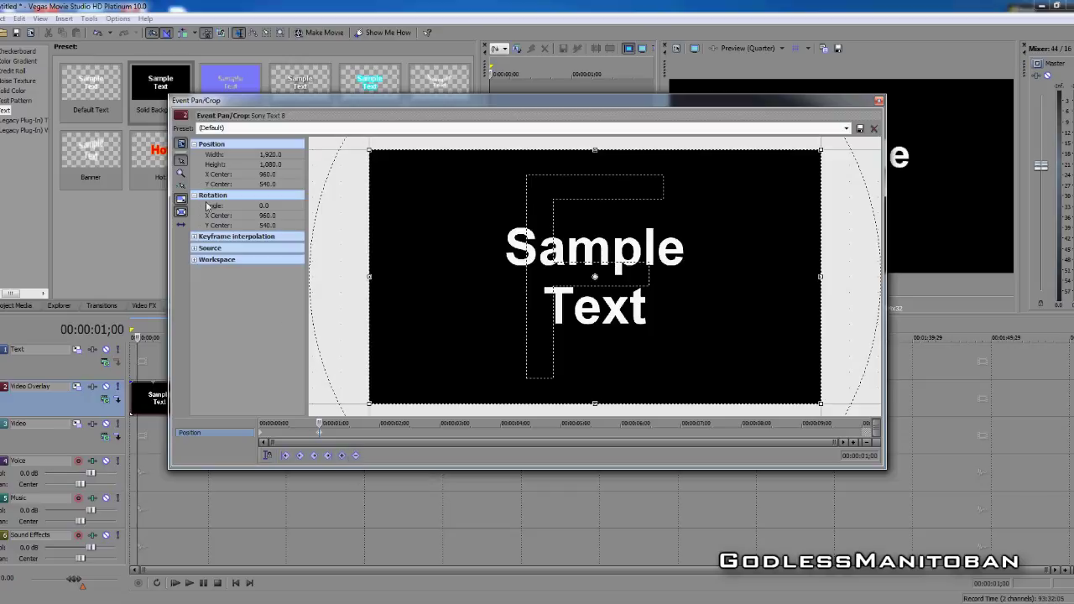
pyautogui.click(181, 174)
# Zoom out the Pan/Crop canvas and pan the Sample Text frame to the upper left
pyautogui.scroll(-3, 319, 189)
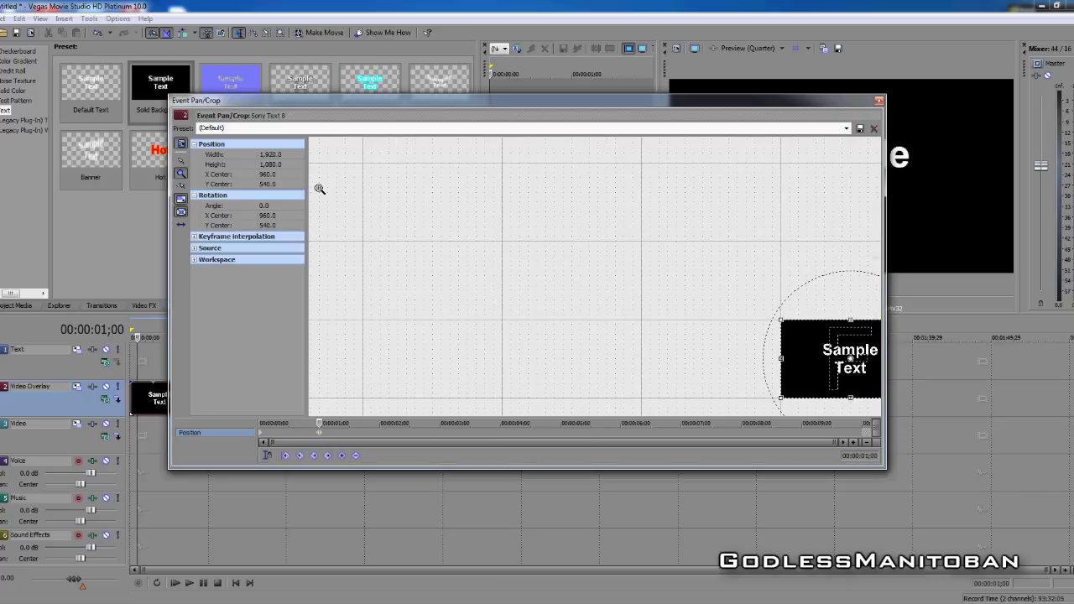
pyautogui.scroll(-1, 319, 189)
pyautogui.scroll(-1, 320, 189)
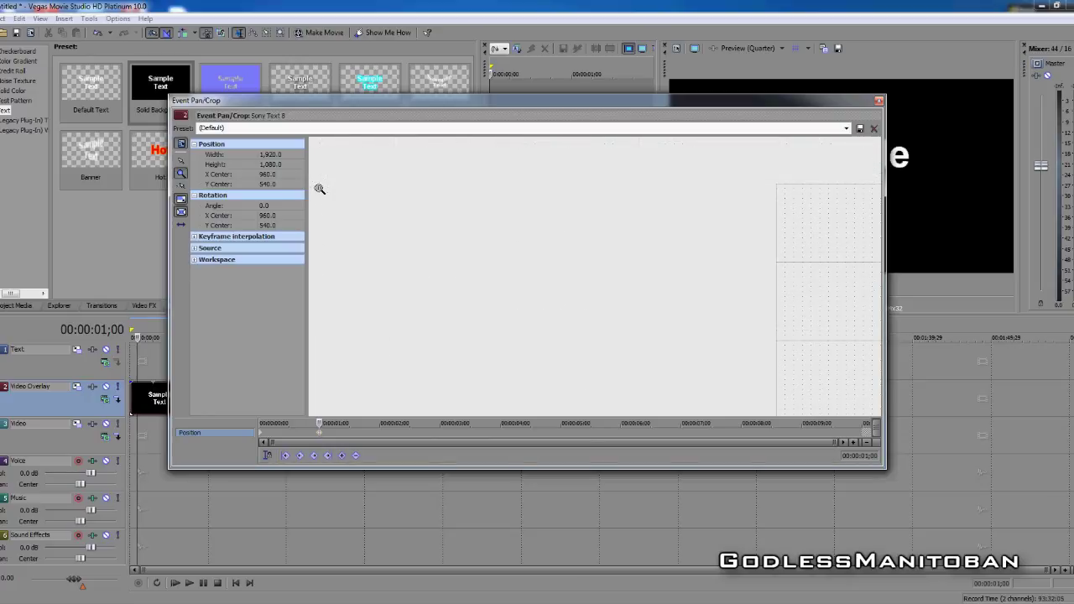
pyautogui.click(181, 161)
pyautogui.moveTo(808, 308); pyautogui.dragTo(458, 207)
pyautogui.moveTo(704, 290); pyautogui.dragTo(443, 221)
pyautogui.moveTo(758, 240); pyautogui.dragTo(492, 151)
pyautogui.moveTo(718, 237); pyautogui.dragTo(618, 179)
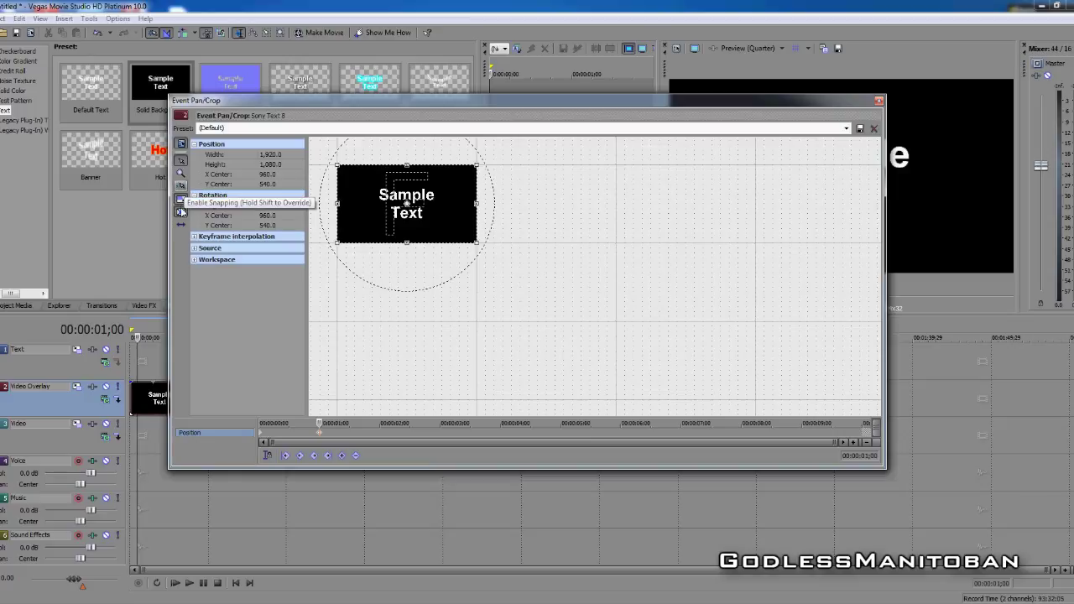
# Toggle Move Freely and shift the Pan/Crop window toward the upper left
pyautogui.click(180, 225)
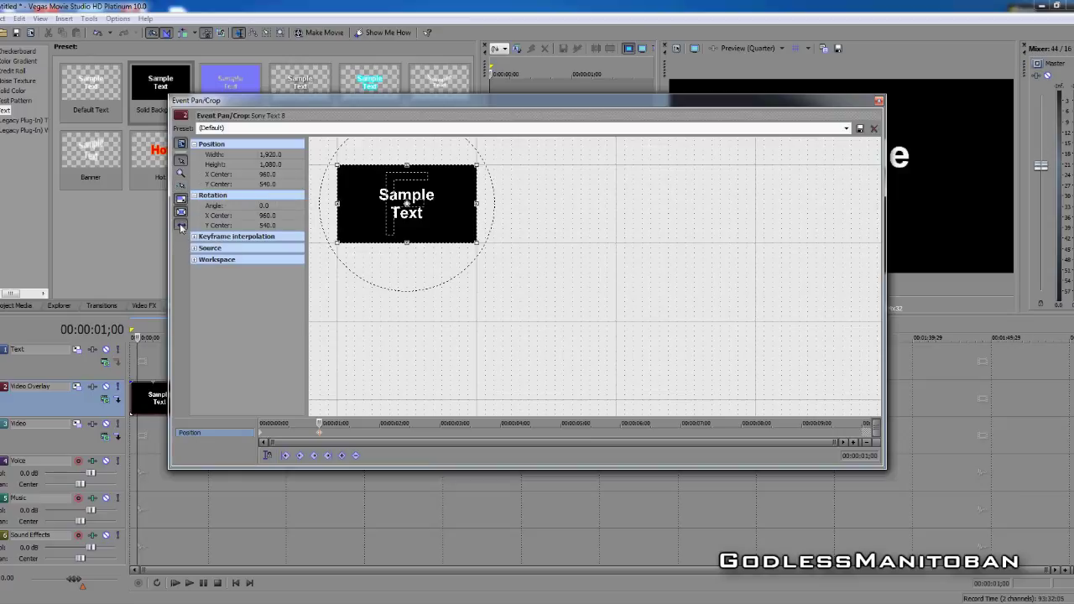
pyautogui.click(181, 225)
pyautogui.moveTo(541, 126); pyautogui.dragTo(357, 113)
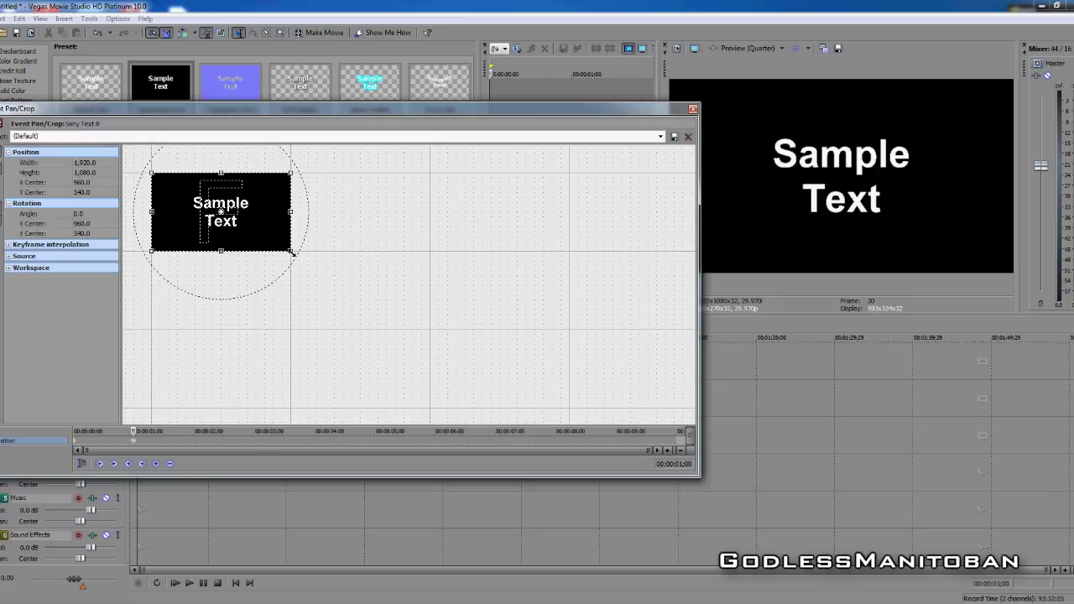
# Tighten the crop progressively at 1, 2 and 3 seconds, ending at 810.7 × 456.0
pyautogui.moveTo(290, 251); pyautogui.dragTo(283, 246)
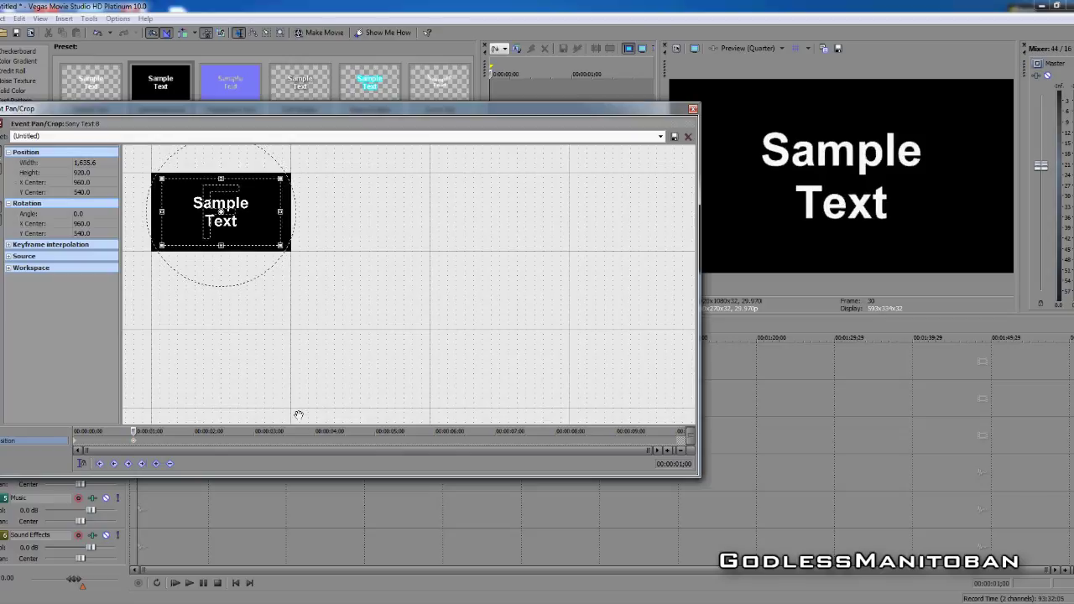
pyautogui.click(193, 435)
pyautogui.click(155, 465)
pyautogui.moveTo(280, 245); pyautogui.dragTo(270, 240)
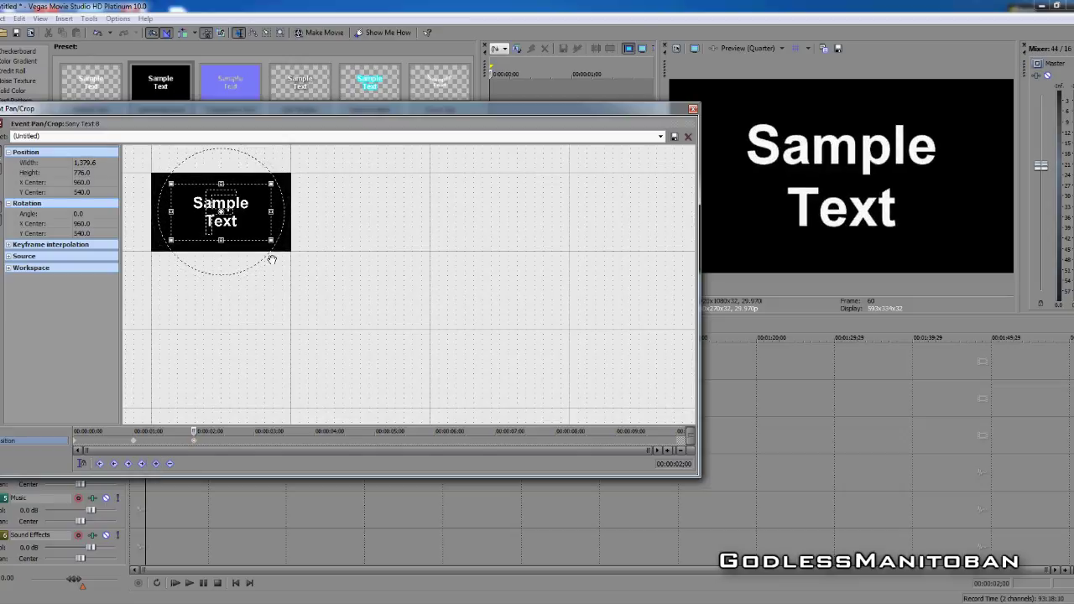
pyautogui.click(256, 441)
pyautogui.moveTo(269, 240); pyautogui.dragTo(258, 228)
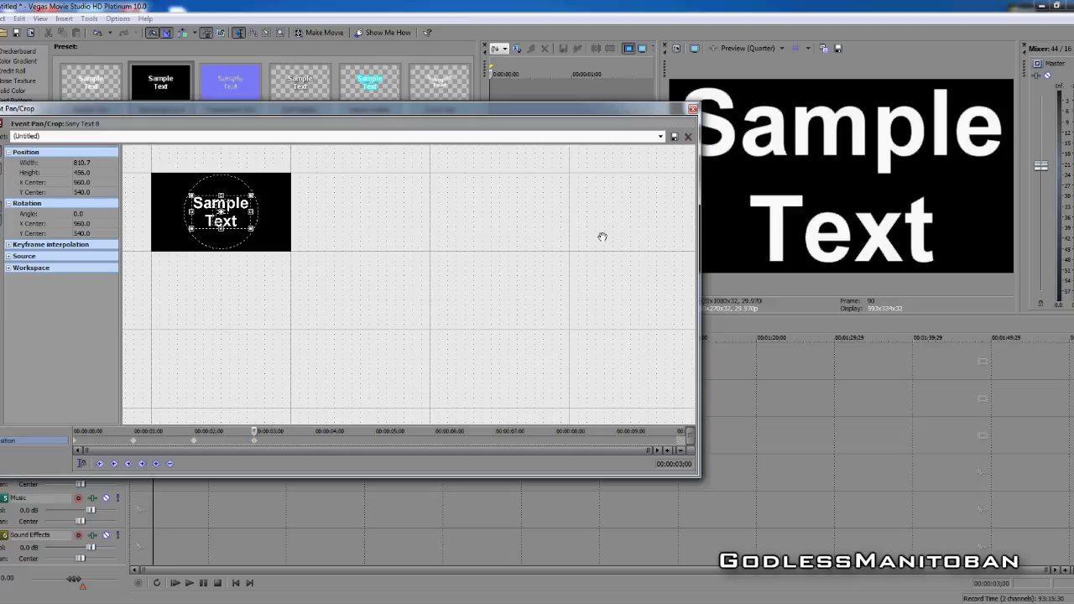
pyautogui.click(693, 111)
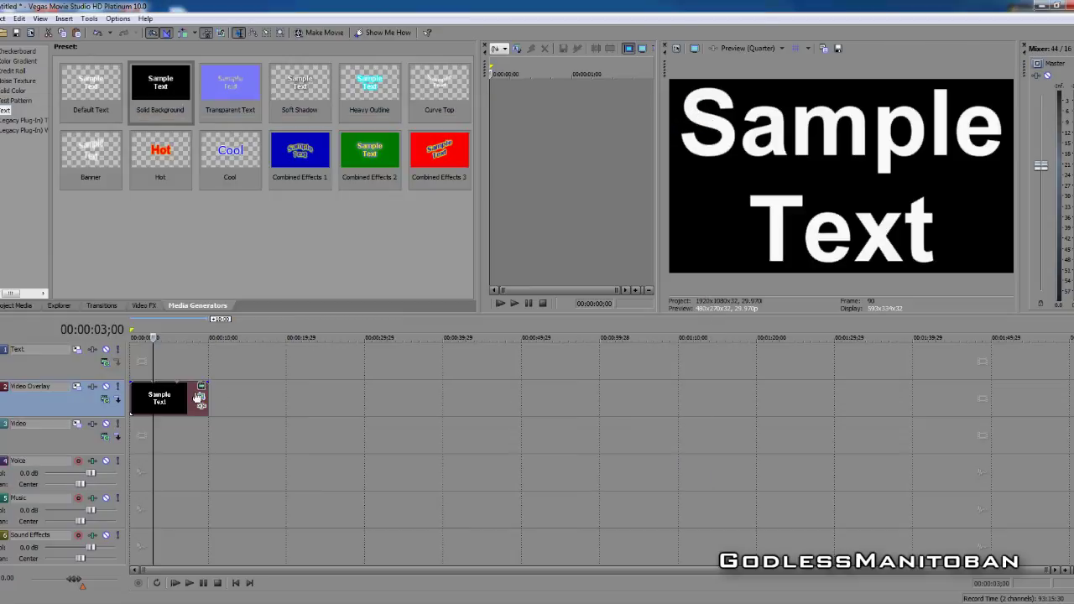
# Trim the Sample Text event's right edge so it ends at 00:00:03;00
pyautogui.moveTo(172, 388)
pyautogui.moveTo(203, 401); pyautogui.dragTo(154, 396)
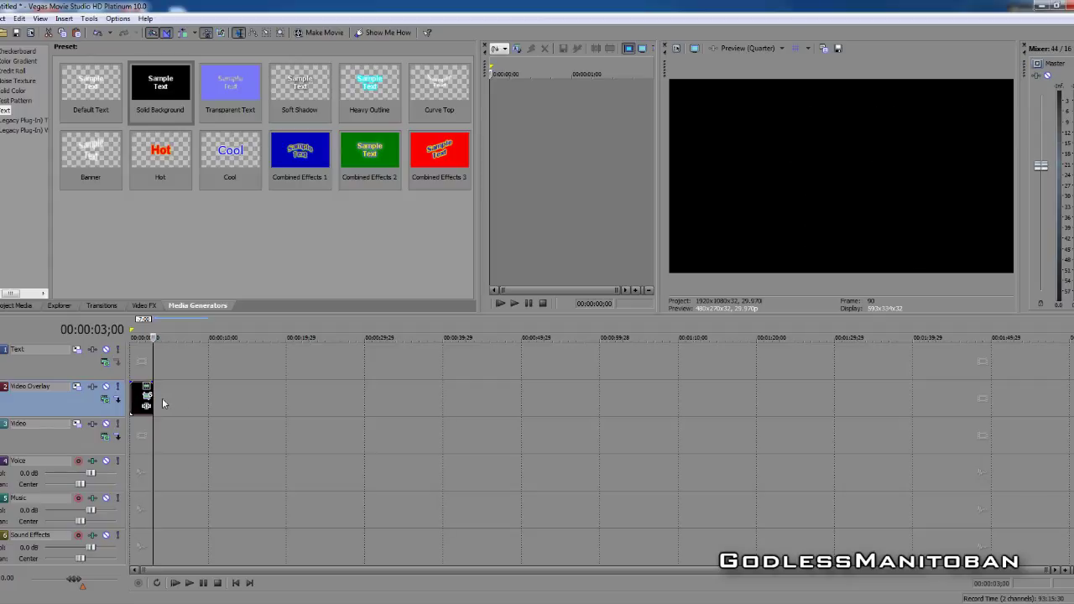
# Preview the title from the start, then lengthen the fade-out at the event's end
pyautogui.click(175, 583)
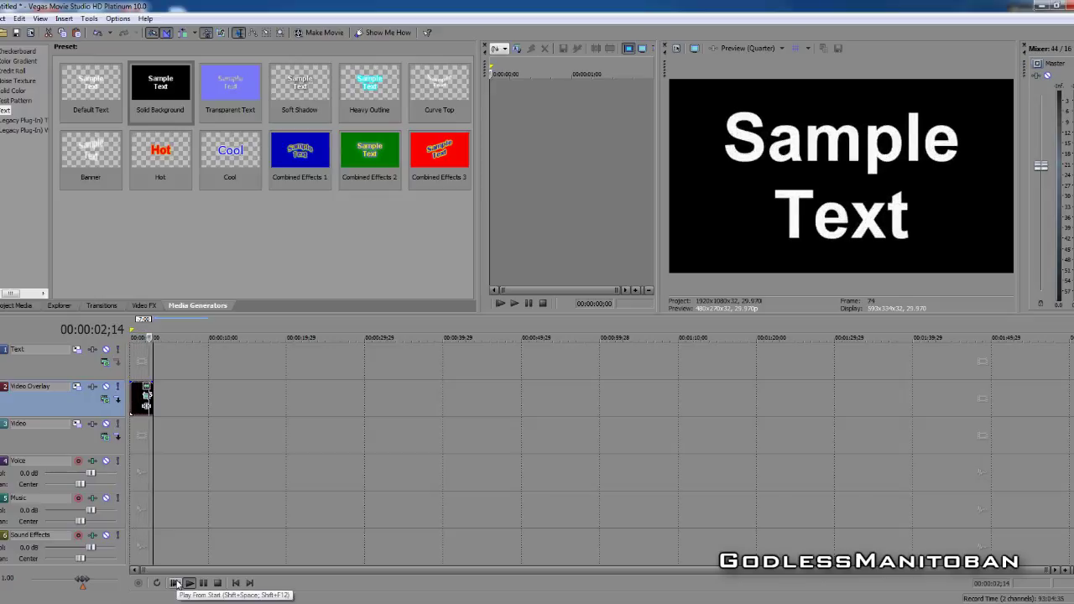
pyautogui.click(217, 583)
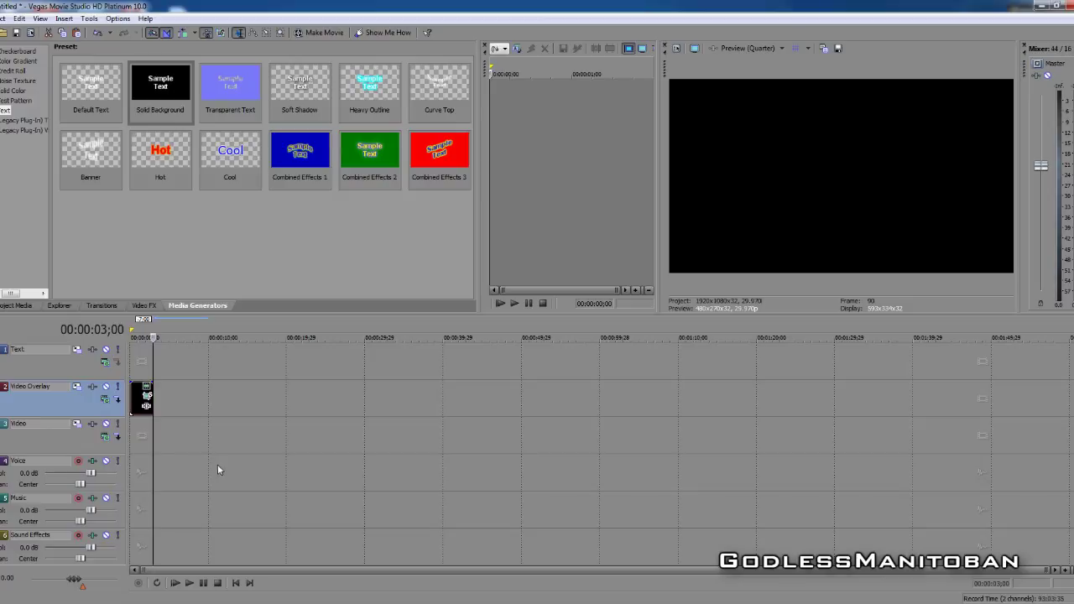
pyautogui.click(177, 392)
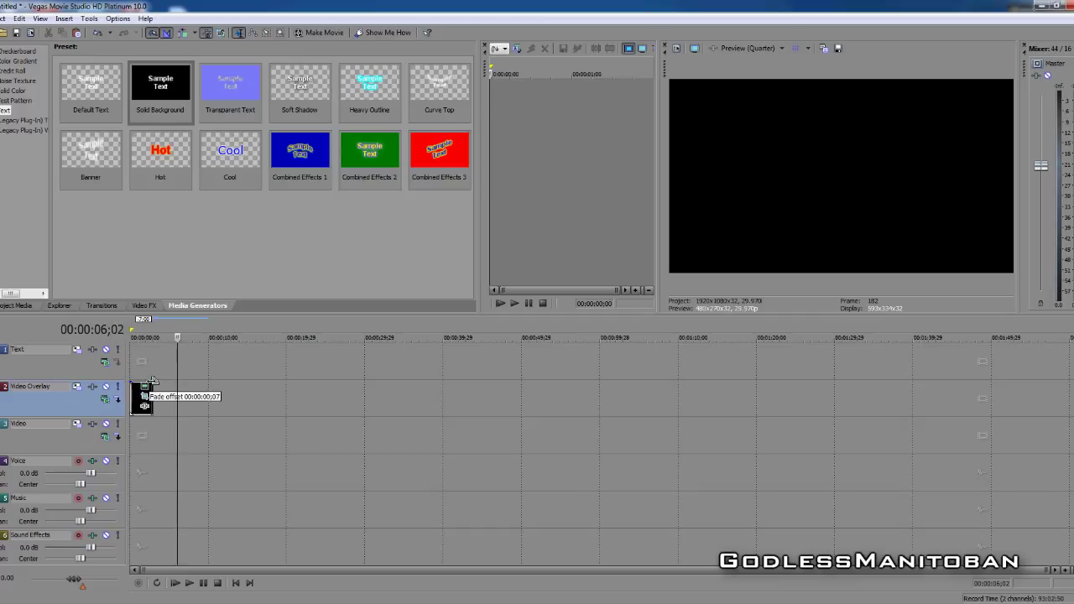
pyautogui.moveTo(152, 379); pyautogui.dragTo(153, 379)
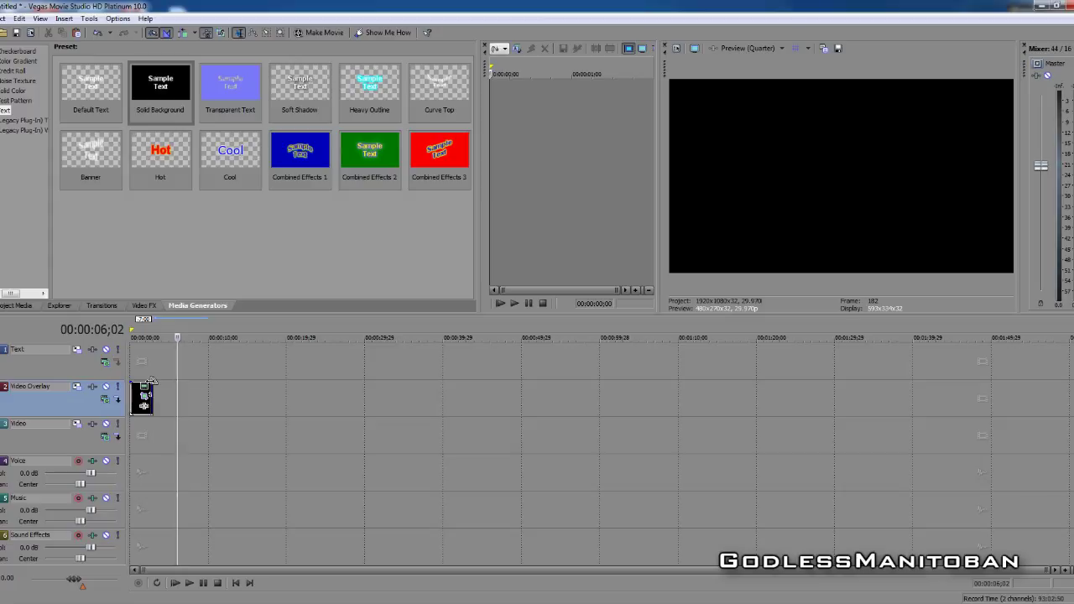
# Replay the zooming title from the start, then bring up the Transitions list
pyautogui.click(178, 583)
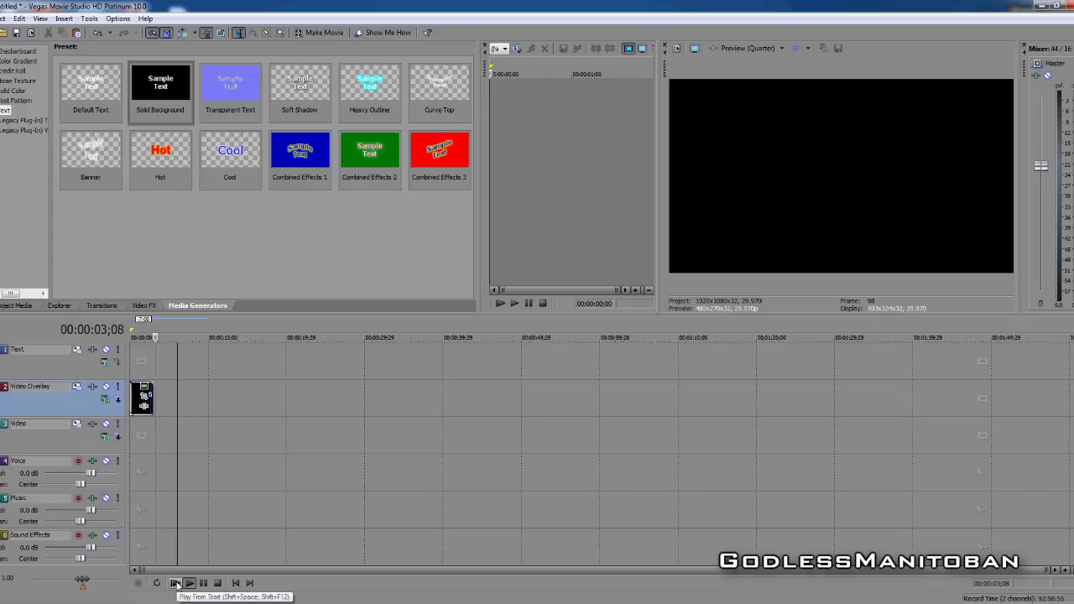
pyautogui.click(217, 583)
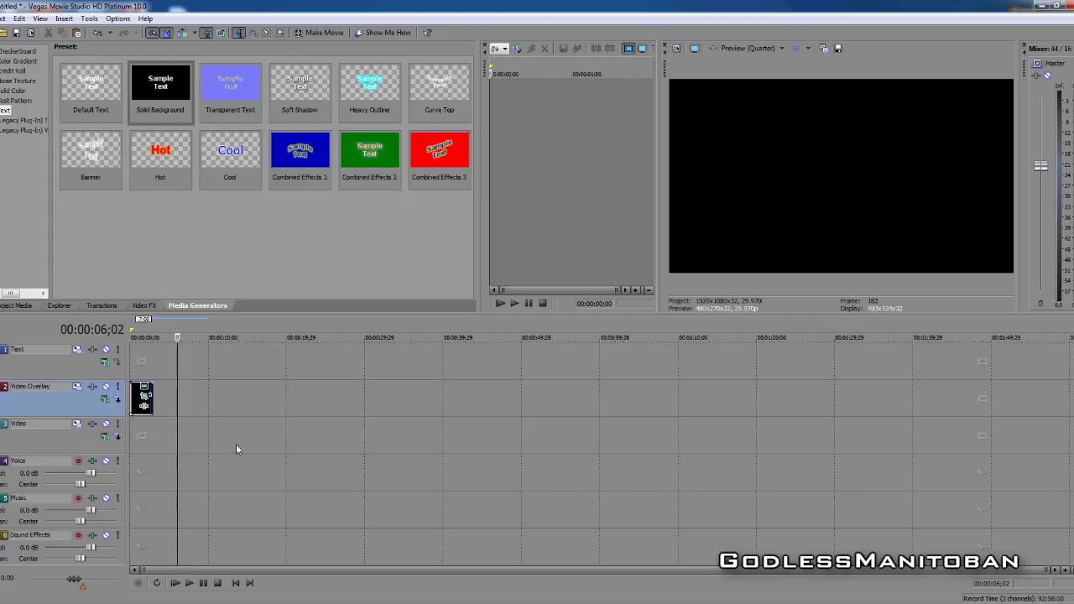
pyautogui.click(101, 305)
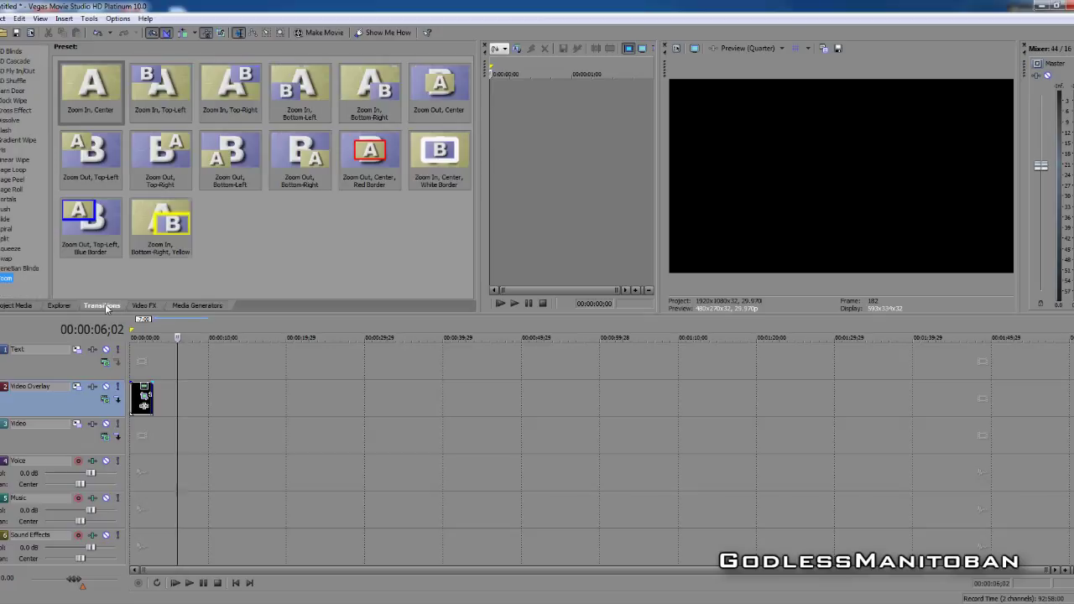